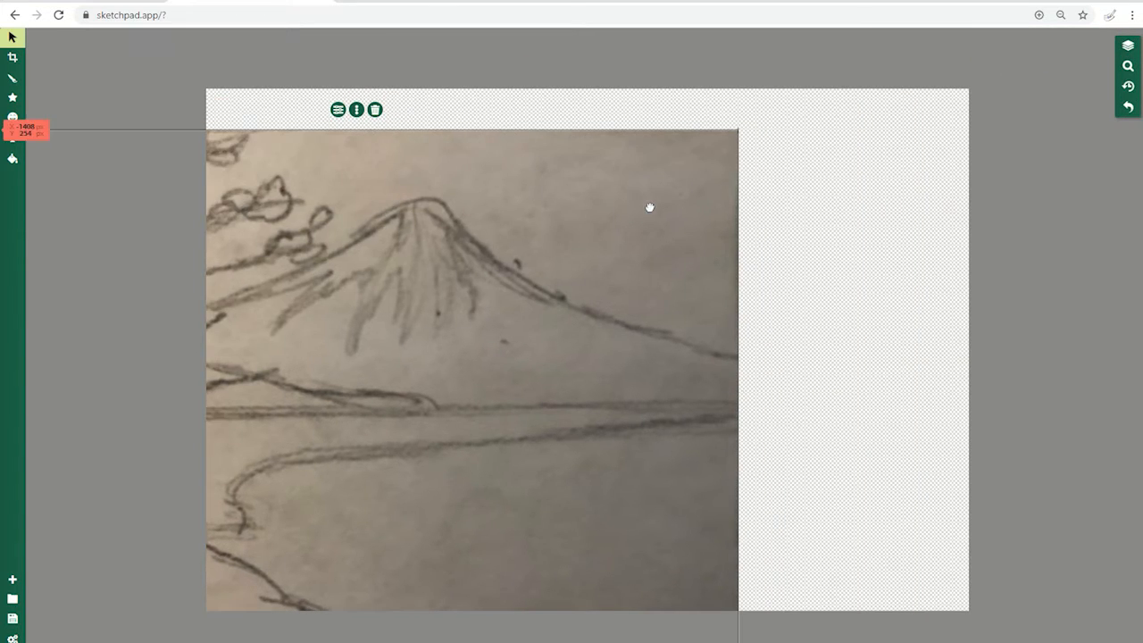
Step: Undo the last move of the sketch photo and lock its Clipart layer
click(1128, 107)
click(1128, 50)
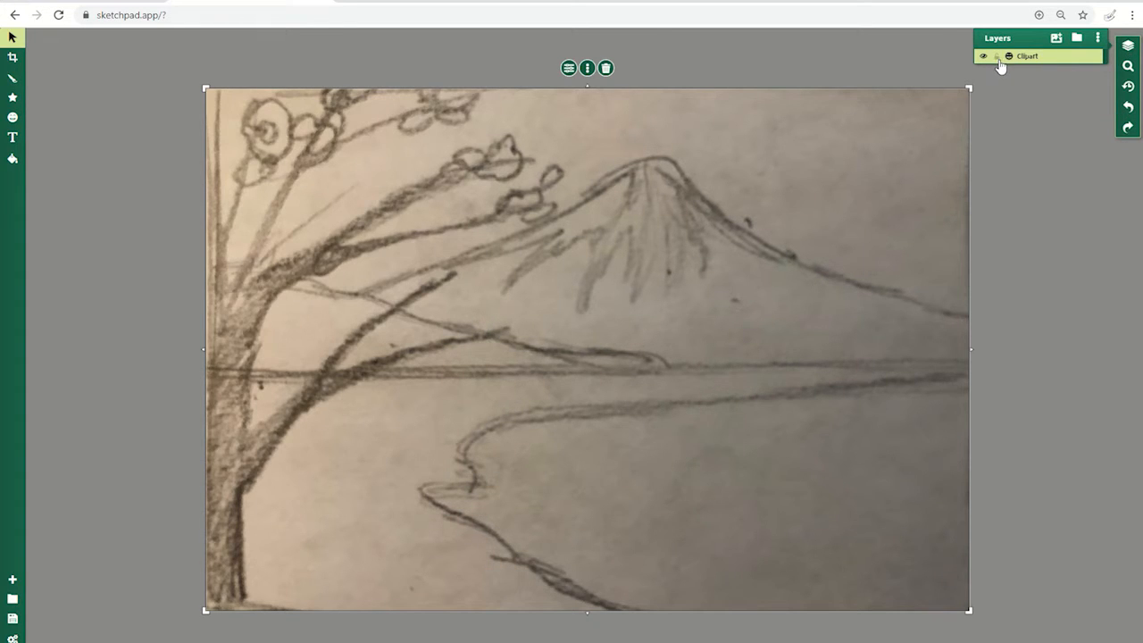
click(997, 57)
drag(805, 223, 390, 273)
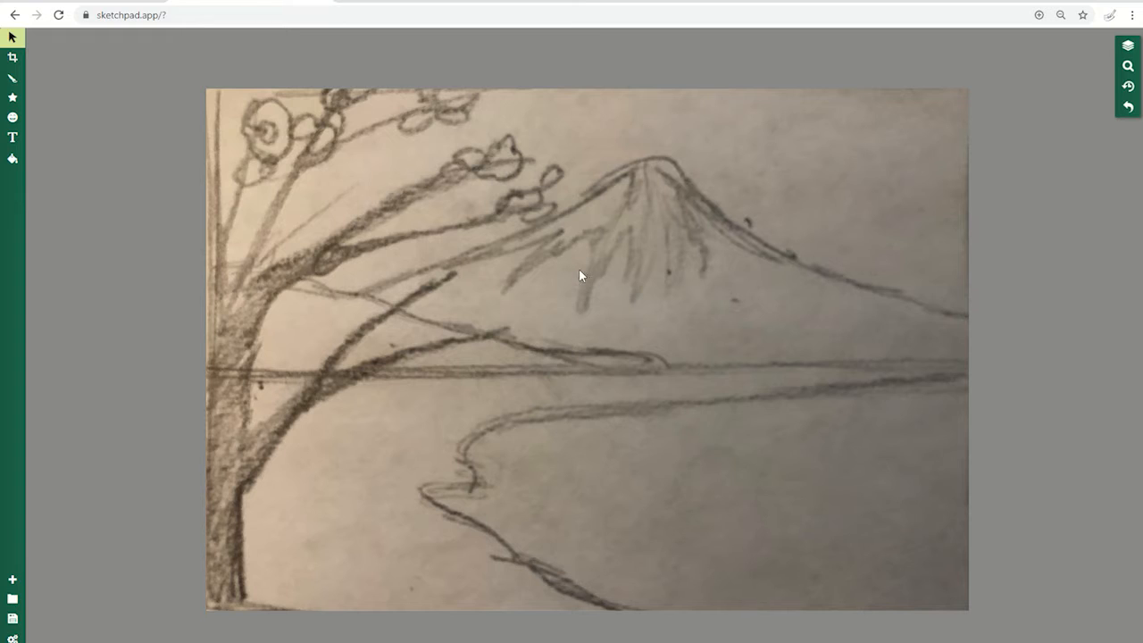
Step: Choose the Streamer brush for drawing and raise its minimum line width to 3px
click(12, 80)
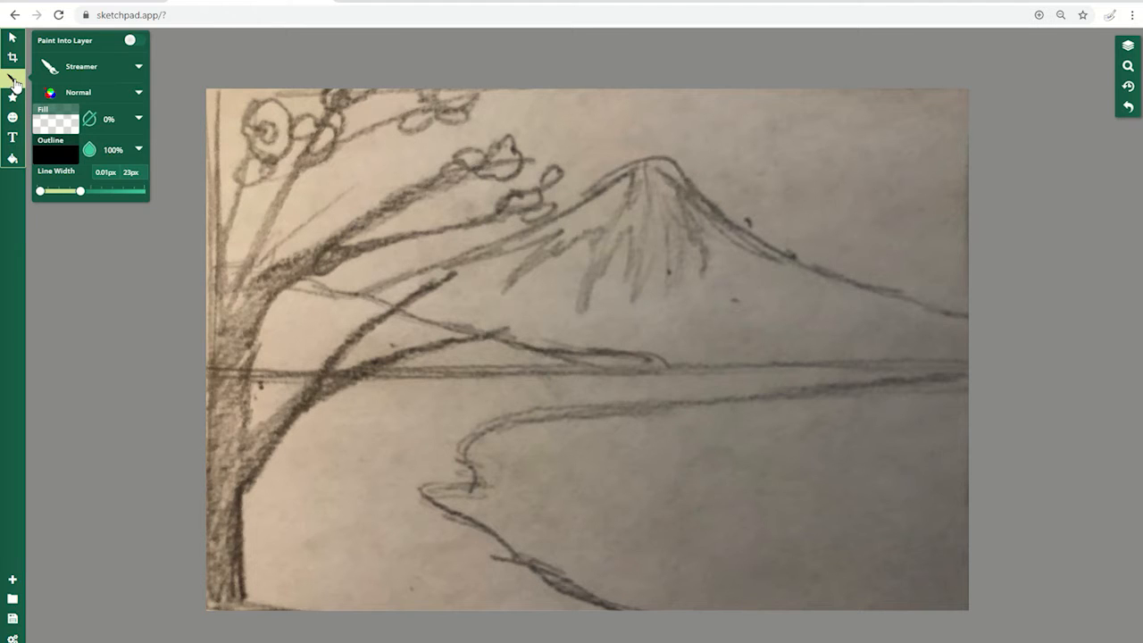
click(91, 73)
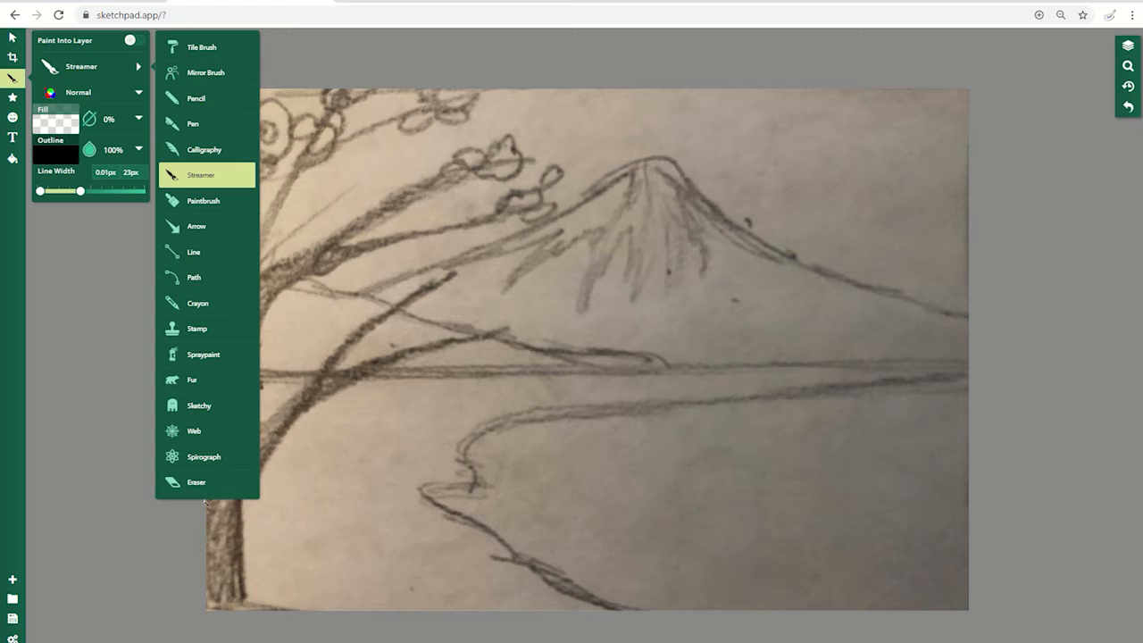
click(206, 179)
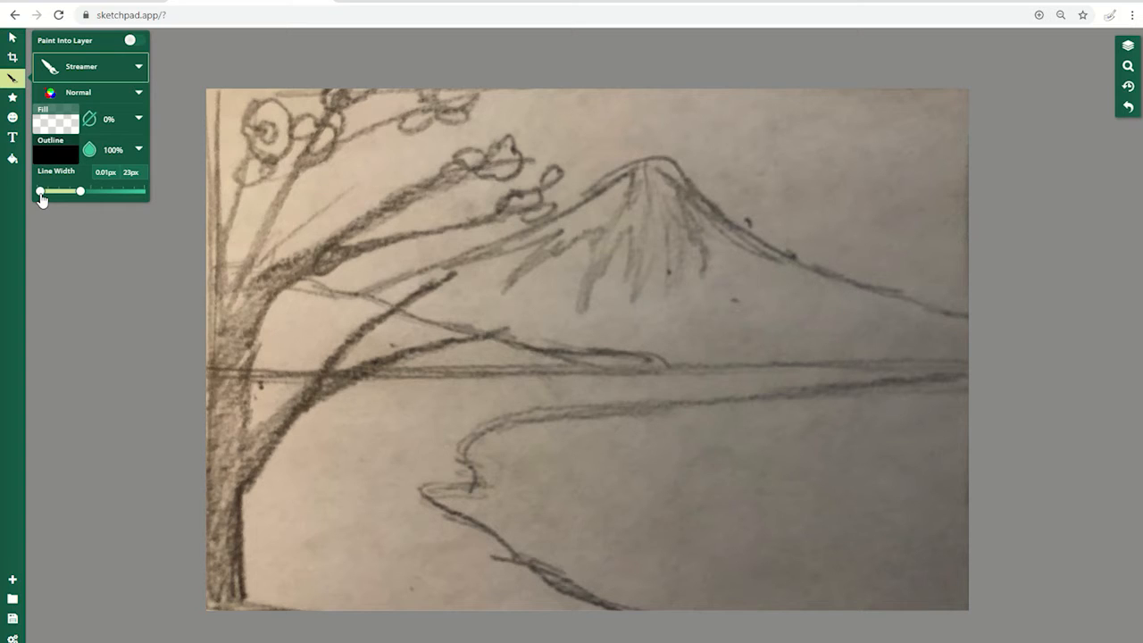
mouse_move(41, 193)
mouse_down()
mouse_move(120, 197)
mouse_move(56, 193)
mouse_up()
mouse_move(210, 315)
mouse_down()
mouse_move(360, 266)
mouse_move(386, 268)
mouse_move(375, 312)
mouse_up()
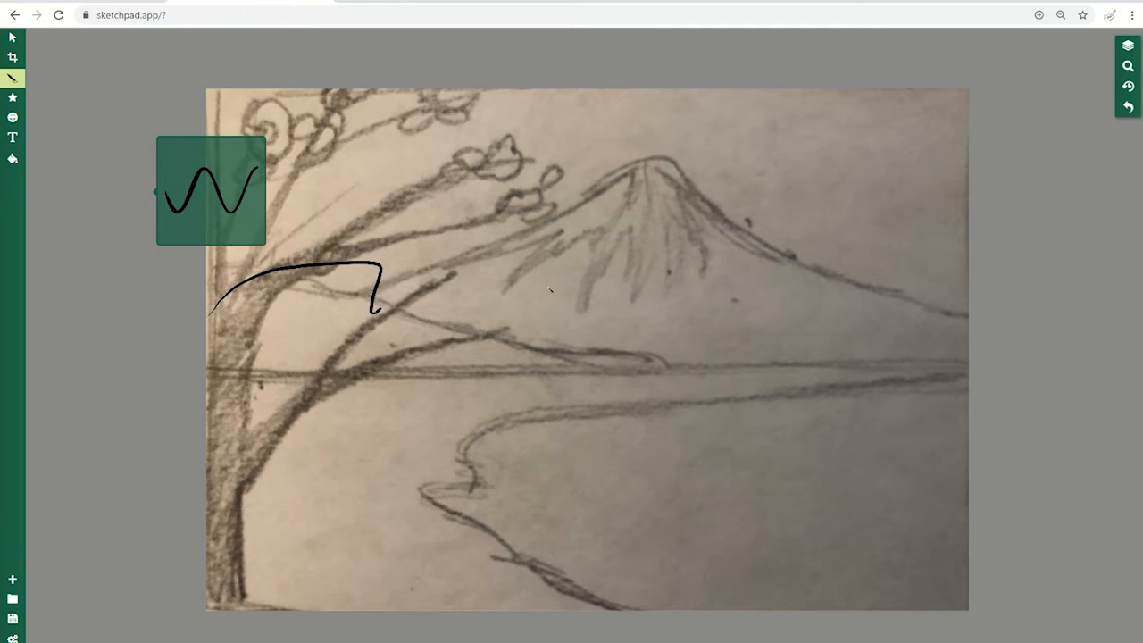
click(1128, 106)
click(12, 78)
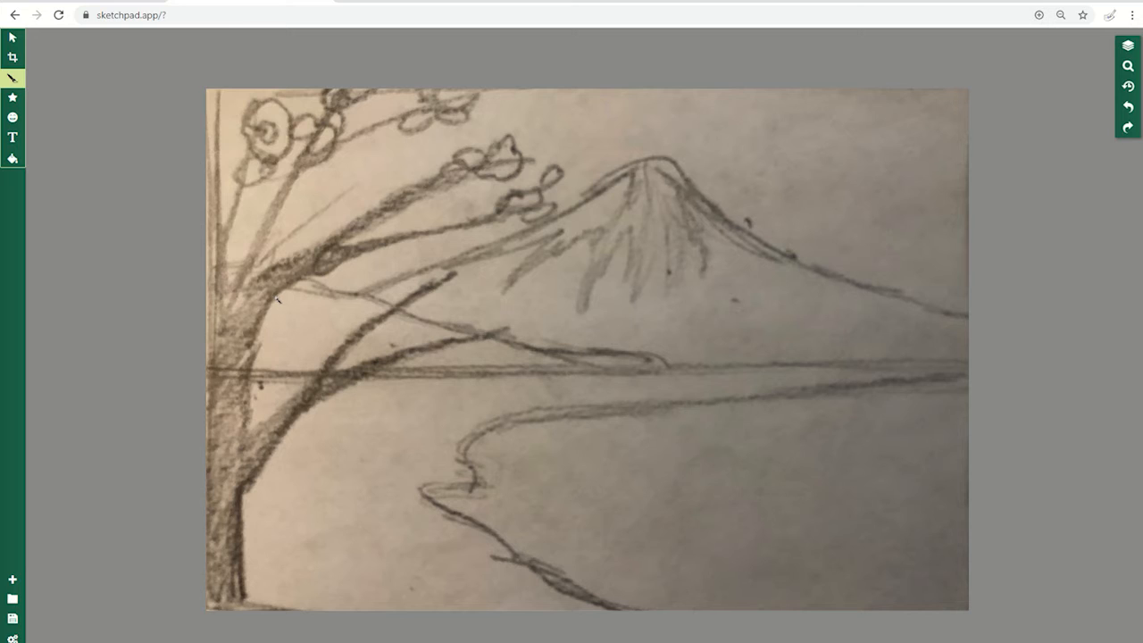
mouse_move(272, 297)
mouse_down()
mouse_move(256, 401)
mouse_move(339, 491)
mouse_up()
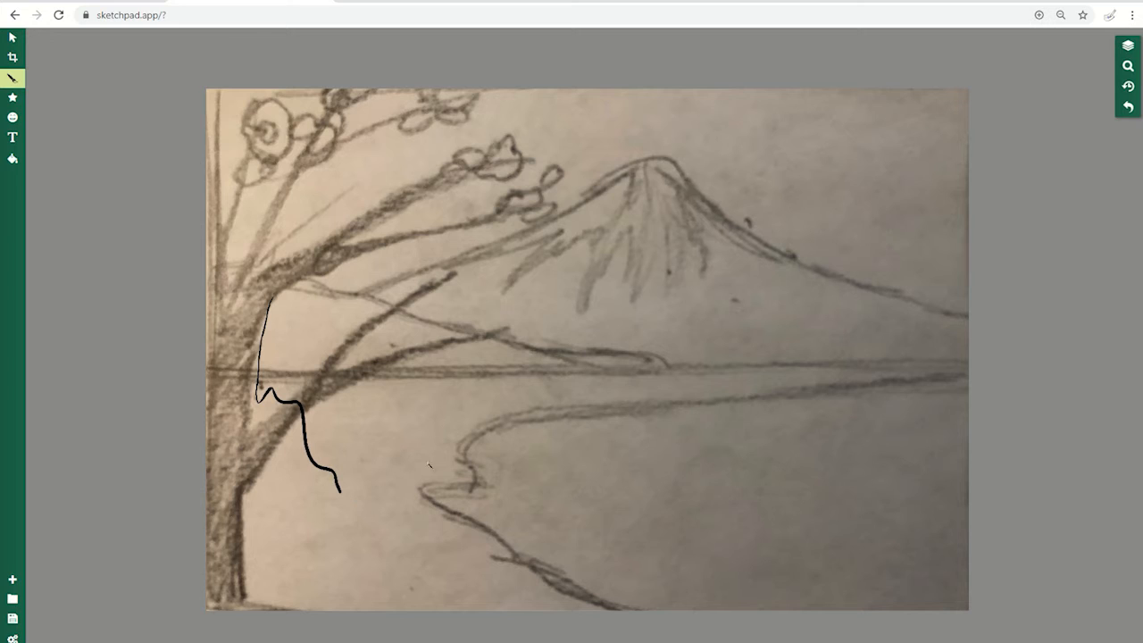
click(1127, 108)
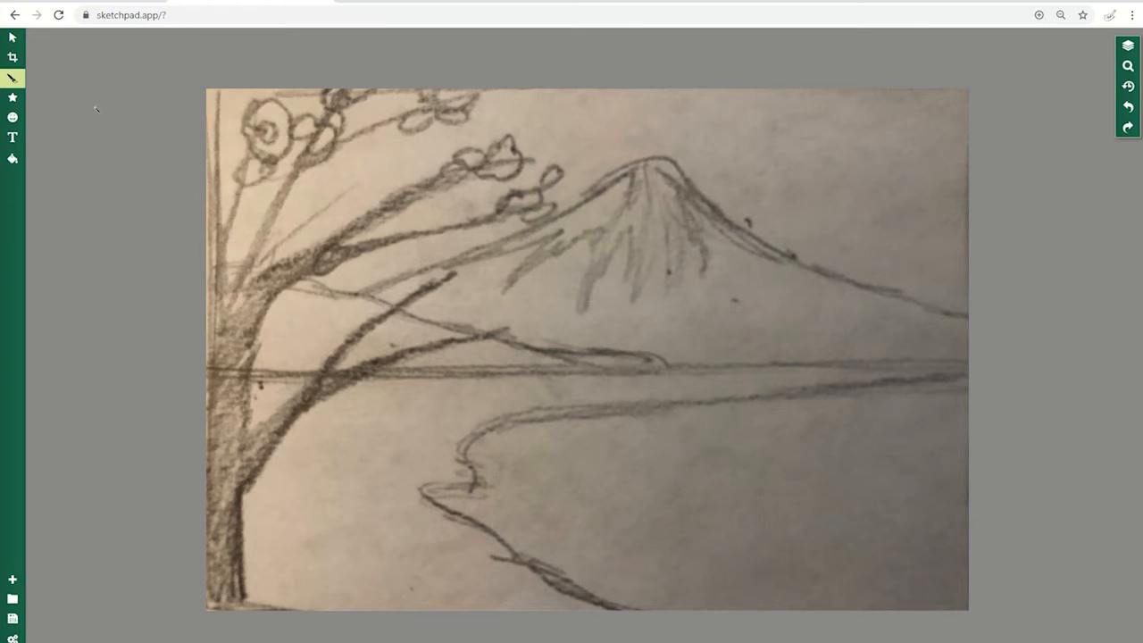
Step: Set the Streamer line width range to 12px–38px and trace the trunk's inner edge and the two lower branches with their twigs
click(12, 78)
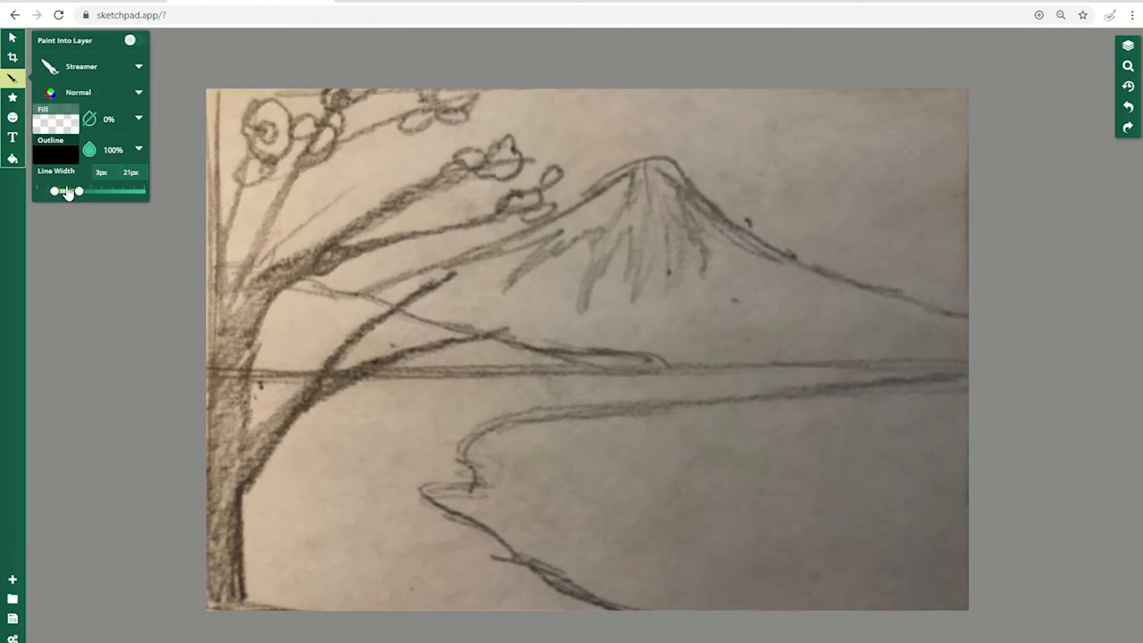
mouse_move(69, 193)
mouse_down()
mouse_move(92, 195)
mouse_move(69, 193)
mouse_up()
mouse_move(303, 278)
mouse_down()
mouse_move(259, 334)
mouse_move(252, 430)
mouse_up()
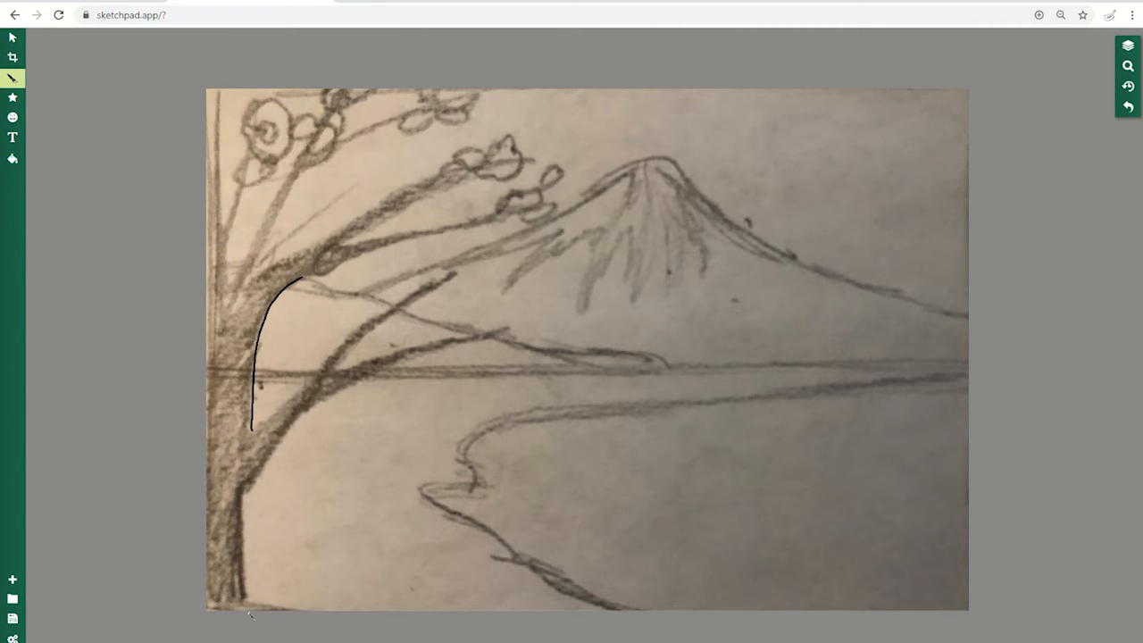
mouse_move(243, 605)
mouse_down()
mouse_move(237, 487)
mouse_move(277, 435)
mouse_move(347, 383)
mouse_move(482, 336)
mouse_up()
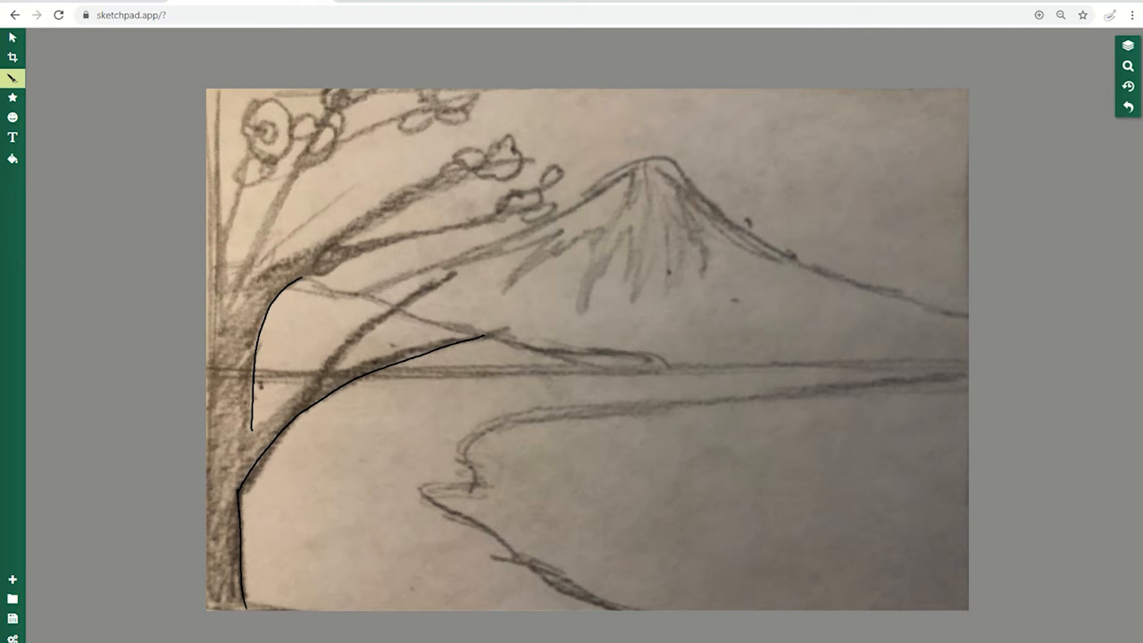
mouse_move(336, 374)
mouse_down()
mouse_move(462, 325)
mouse_move(452, 332)
mouse_move(498, 321)
mouse_up()
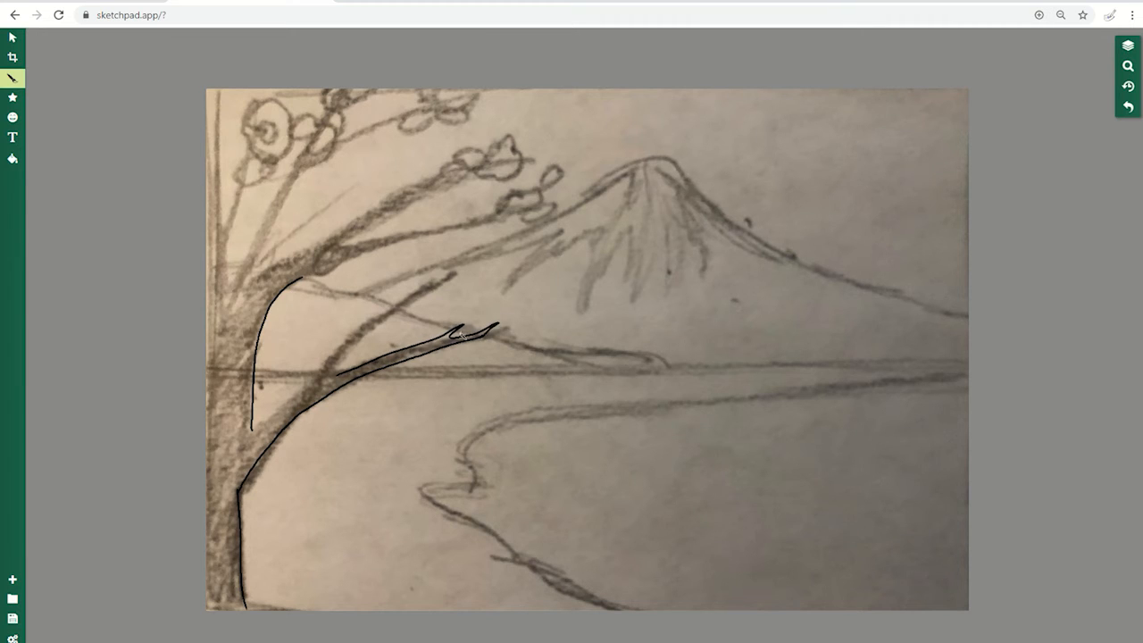
mouse_move(252, 427)
mouse_down()
mouse_move(386, 310)
mouse_move(409, 263)
mouse_move(396, 300)
mouse_move(452, 267)
mouse_move(447, 275)
mouse_move(464, 279)
mouse_move(349, 349)
mouse_up()
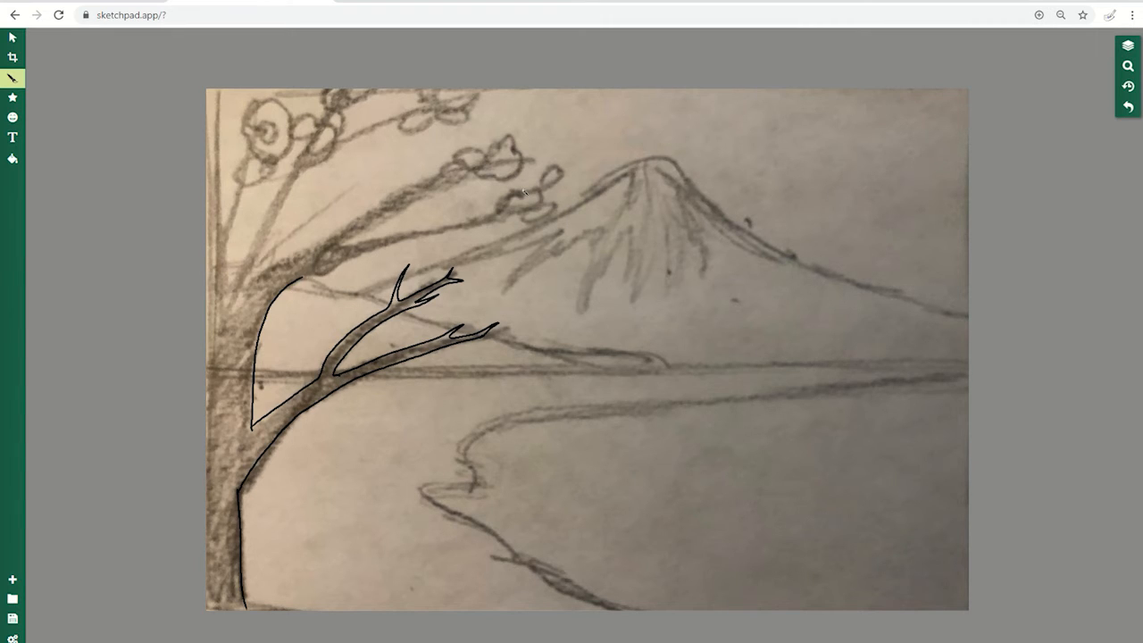
Step: Draw a small petalled blossom at the tip of the upper branch, and trace that branch's underside, nudging the stroke slightly into place
drag(455, 168, 455, 184)
drag(312, 267, 419, 239)
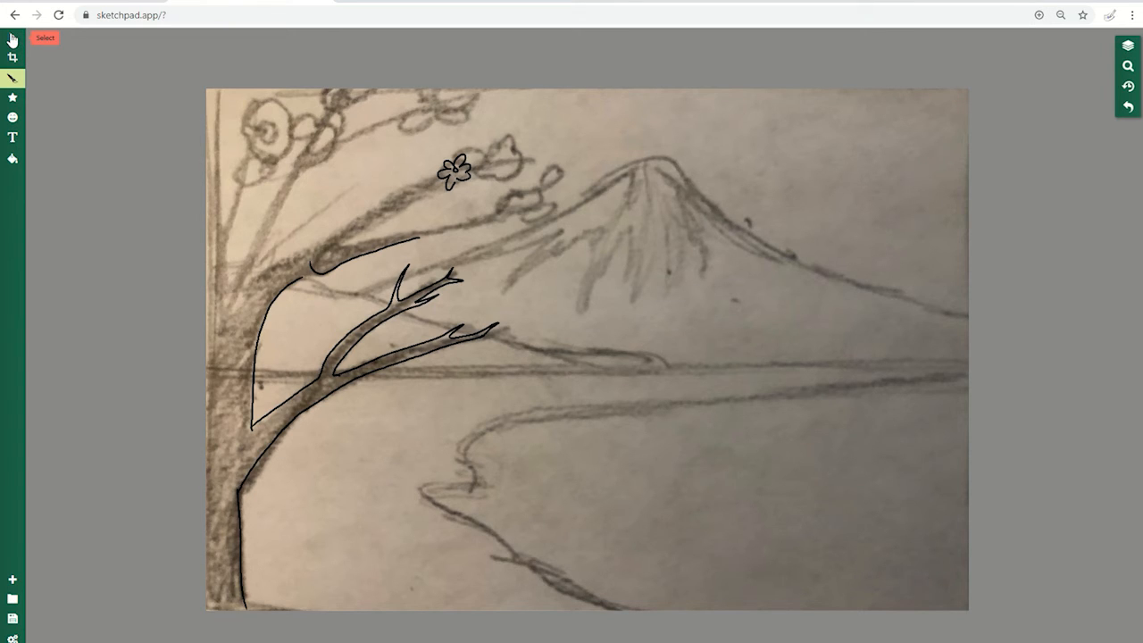
click(12, 40)
click(350, 262)
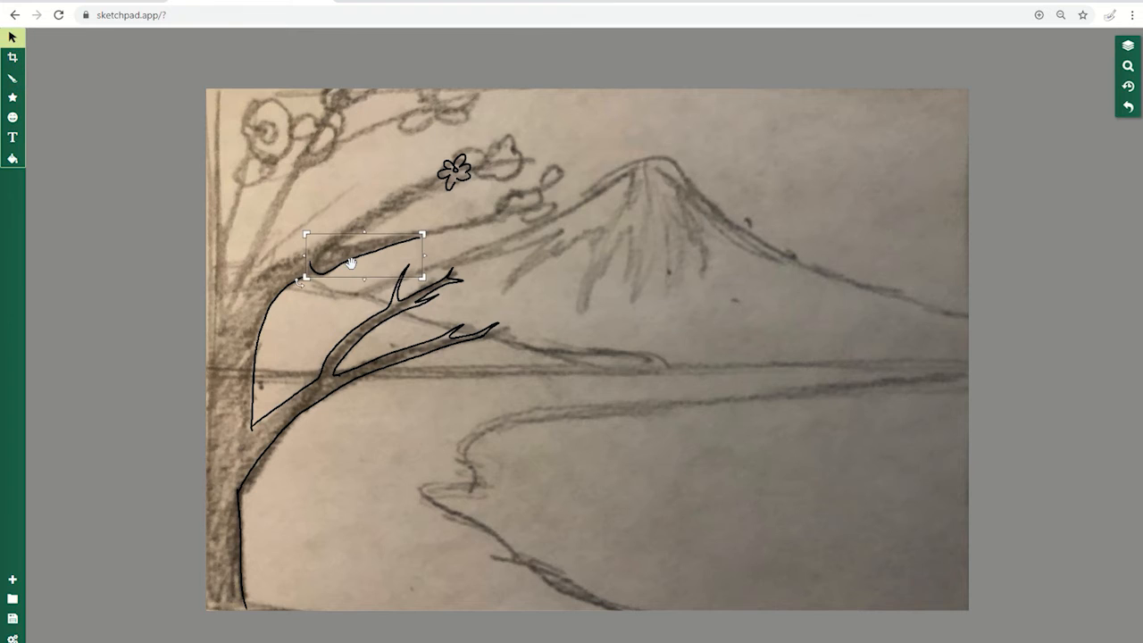
mouse_move(351, 262)
mouse_down()
mouse_move(353, 279)
mouse_move(351, 266)
mouse_up()
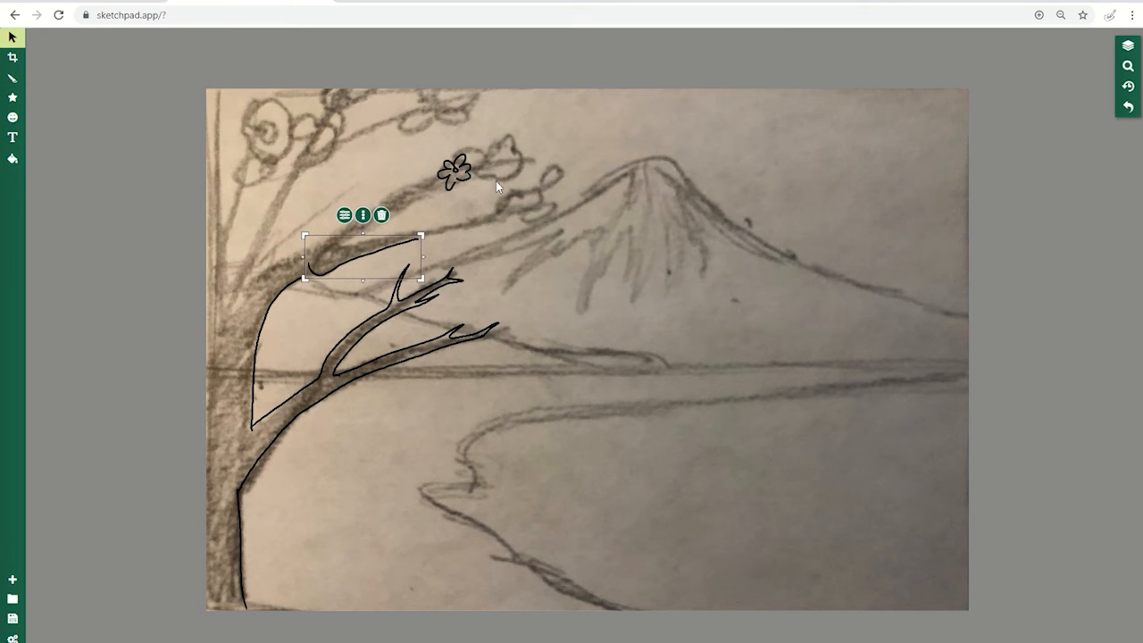
Step: Duplicate the drawn blossom and place a rotated copy overlapping the original's lower side
click(427, 140)
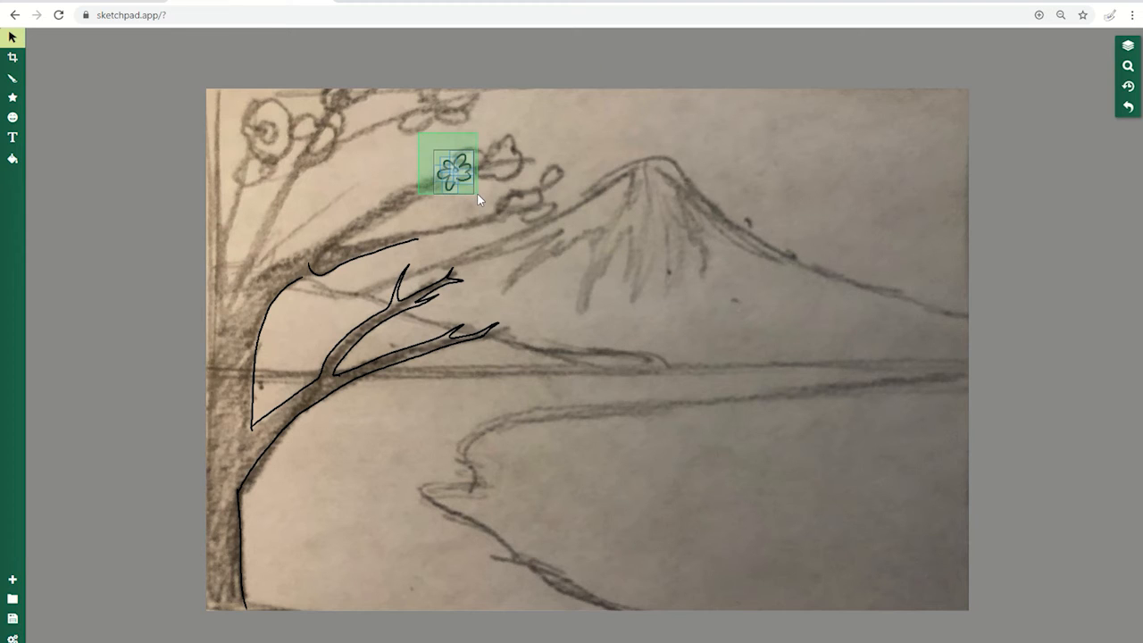
click(476, 194)
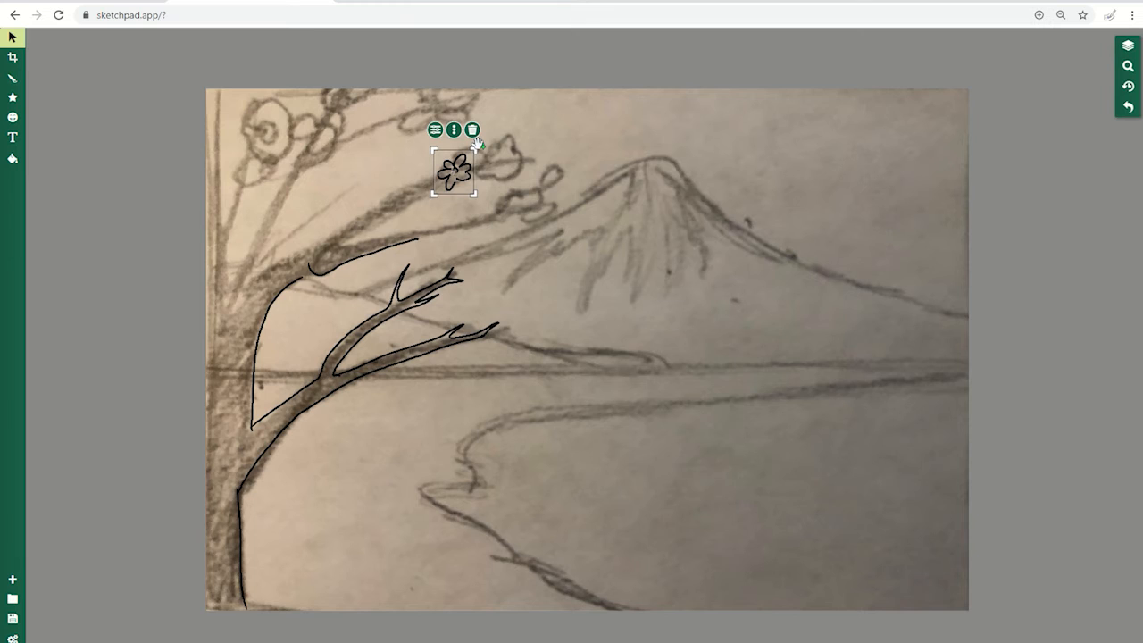
drag(453, 172, 475, 229)
mouse_move(481, 212)
mouse_down()
mouse_move(467, 179)
mouse_move(485, 185)
mouse_move(483, 207)
mouse_up()
click(544, 186)
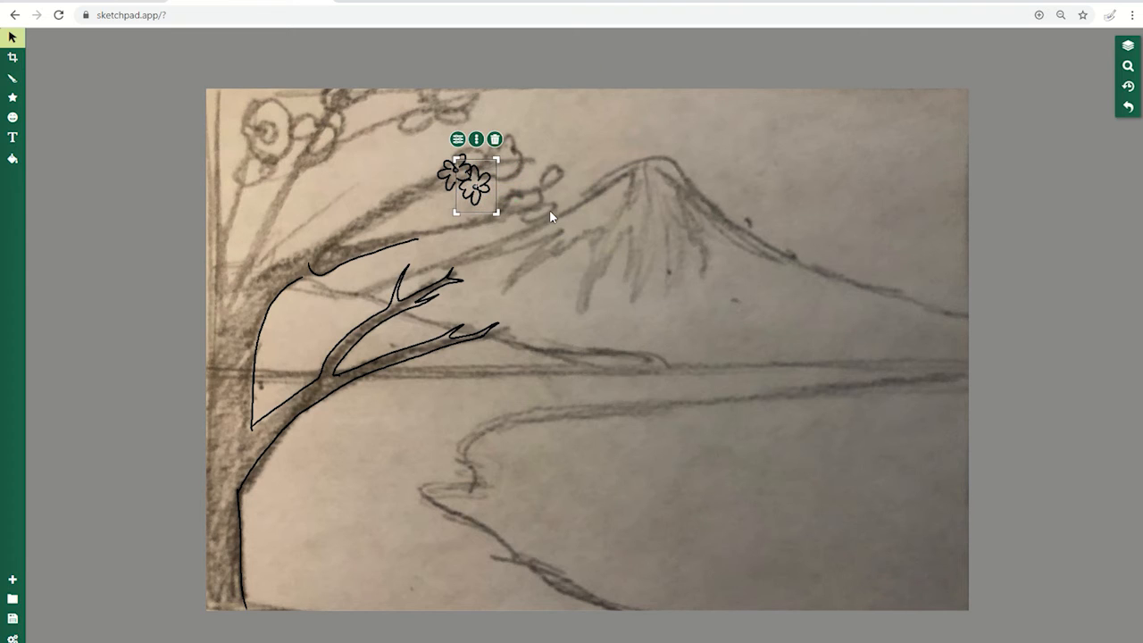
click(549, 210)
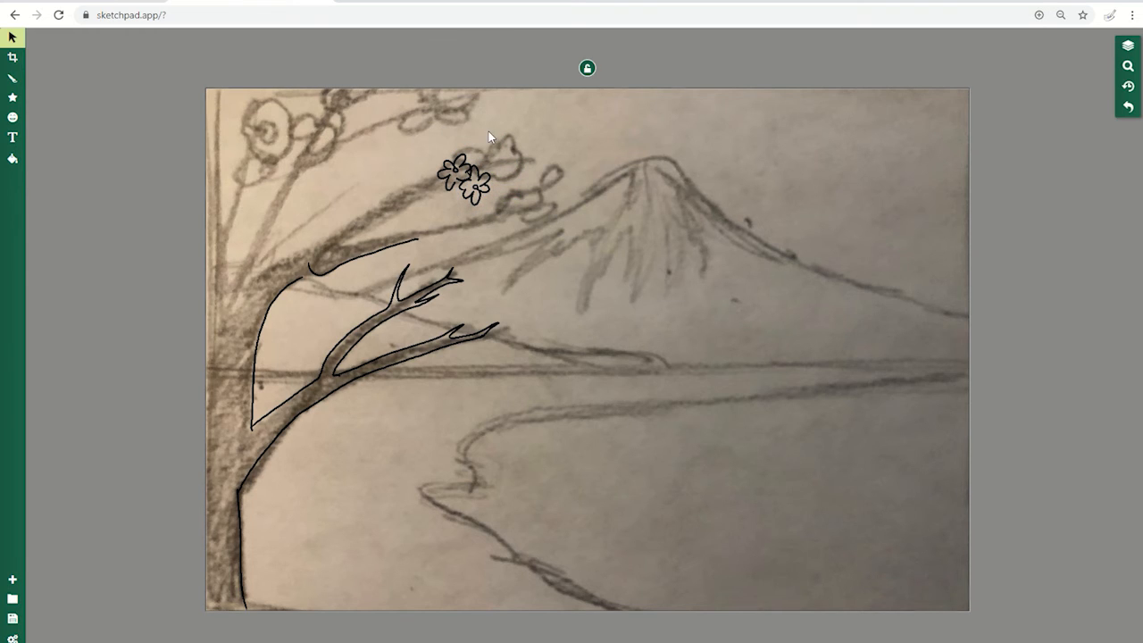
Step: Paste more blossom copies onto the sketch's upper-left flower cluster, making one larger than the other
key(ctrl+v)
drag(464, 168, 269, 142)
key(ctrl+v)
click(366, 189)
click(310, 163)
click(692, 239)
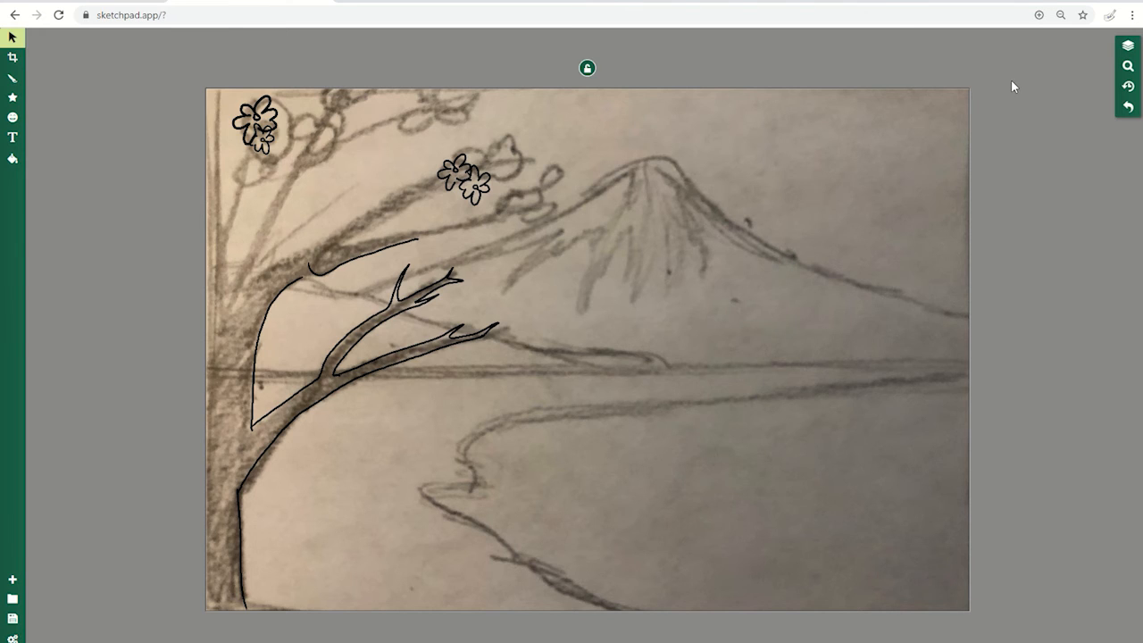
Step: Trace the outlines of the upper tree branches with the Streamer brush, undoing the stray stroke on the long branch
click(12, 77)
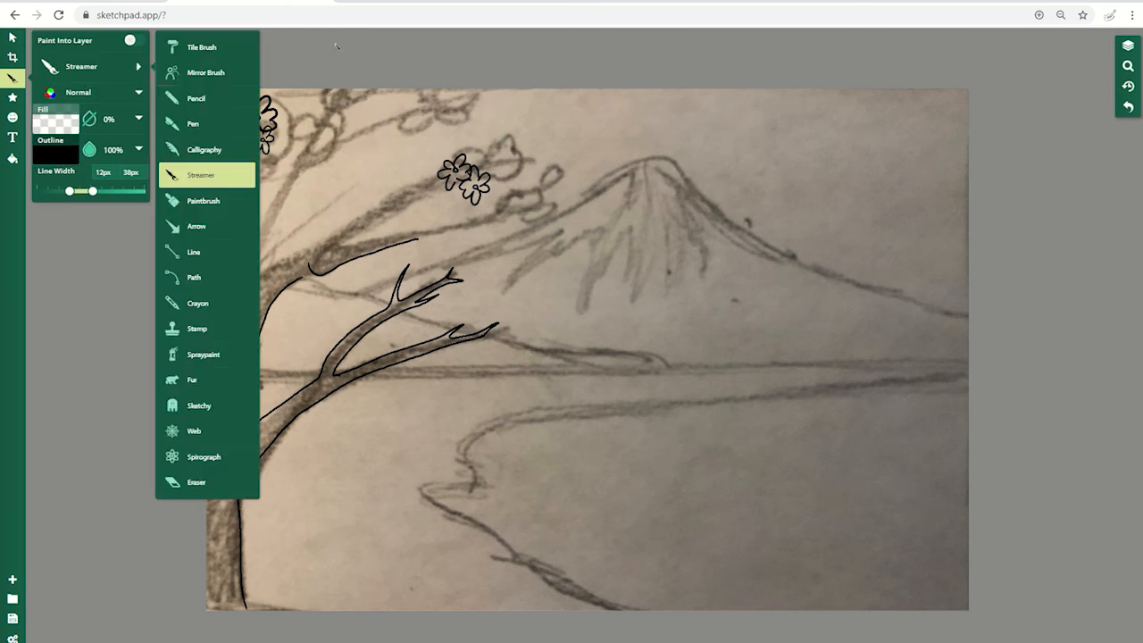
mouse_move(350, 257)
mouse_down()
mouse_move(527, 198)
mouse_move(397, 245)
mouse_up()
click(1128, 106)
drag(260, 273, 435, 182)
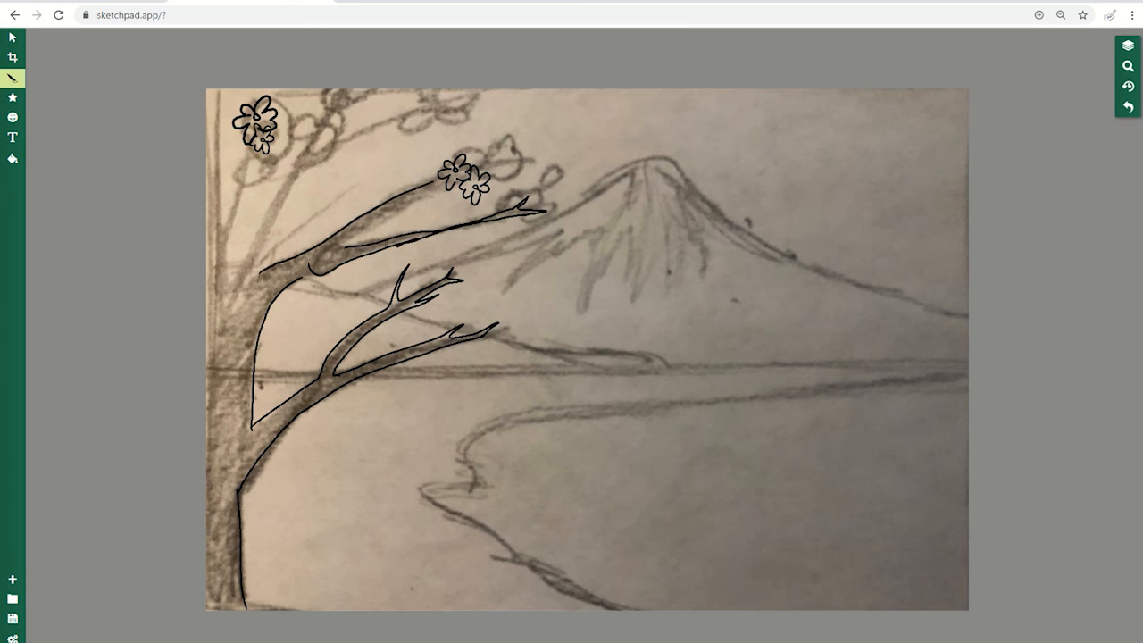
drag(344, 242, 441, 185)
mouse_move(260, 270)
mouse_down()
mouse_move(299, 178)
mouse_move(393, 125)
mouse_up()
drag(392, 125, 445, 100)
drag(336, 143, 390, 122)
drag(338, 95, 306, 150)
drag(293, 176, 238, 268)
Step: Draw the remaining blossoms at the ends of the upper branches, following the pencilled flowers
drag(293, 143, 284, 175)
drag(259, 167, 248, 152)
mouse_move(473, 143)
mouse_down()
mouse_move(482, 168)
mouse_move(512, 177)
mouse_up()
mouse_move(509, 141)
mouse_down()
mouse_move(496, 191)
mouse_move(520, 205)
mouse_up()
mouse_move(535, 183)
mouse_down()
mouse_move(546, 218)
mouse_move(555, 177)
mouse_up()
drag(239, 132, 231, 143)
Step: Trace the tree's left-edge limb lines, shifting the outermost stroke slightly to the left
mouse_move(219, 91)
mouse_down()
mouse_move(225, 226)
mouse_move(237, 179)
mouse_up()
click(12, 38)
click(225, 134)
drag(225, 134, 219, 134)
click(12, 77)
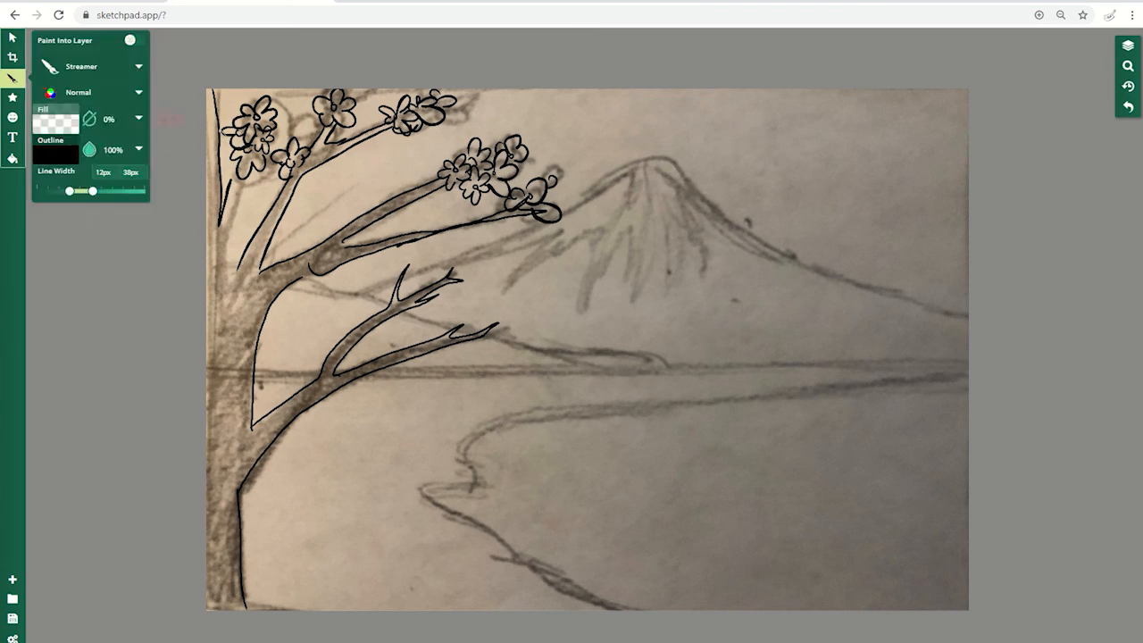
drag(231, 296, 234, 178)
key(ctrl+z)
Step: Trace the landscape behind the tree: the low hill, far waterline, curving lake shore, mountain slopes and jagged snow cap
drag(300, 279, 666, 368)
mouse_move(252, 375)
mouse_down()
mouse_move(970, 363)
mouse_move(855, 611)
mouse_up()
mouse_move(562, 211)
mouse_down()
mouse_move(656, 161)
mouse_move(968, 320)
mouse_up()
mouse_move(523, 277)
mouse_down()
mouse_move(564, 237)
mouse_move(682, 282)
mouse_up()
drag(680, 241, 824, 267)
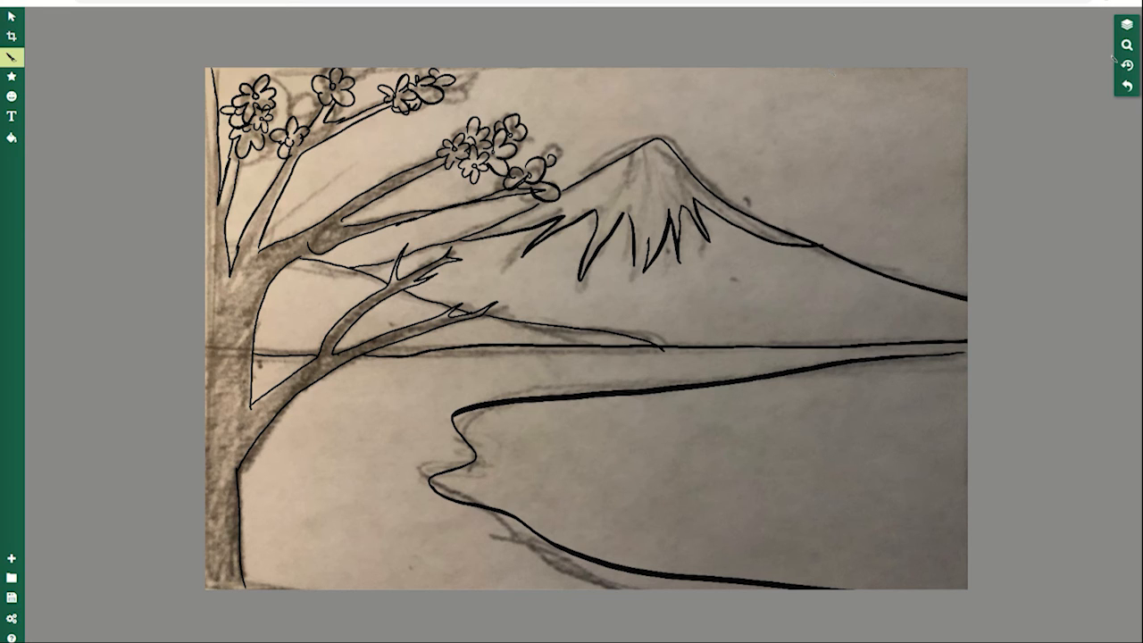
Step: Hide the Clipart layer to examine the traced line art on its own, and show it again
click(1127, 24)
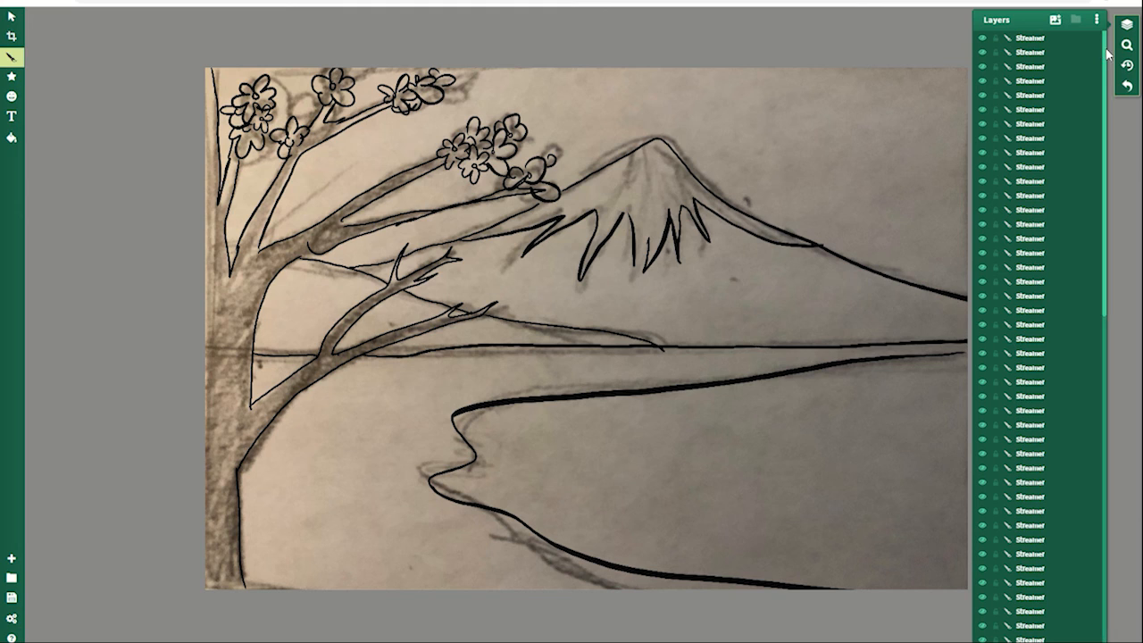
drag(1107, 55, 1104, 459)
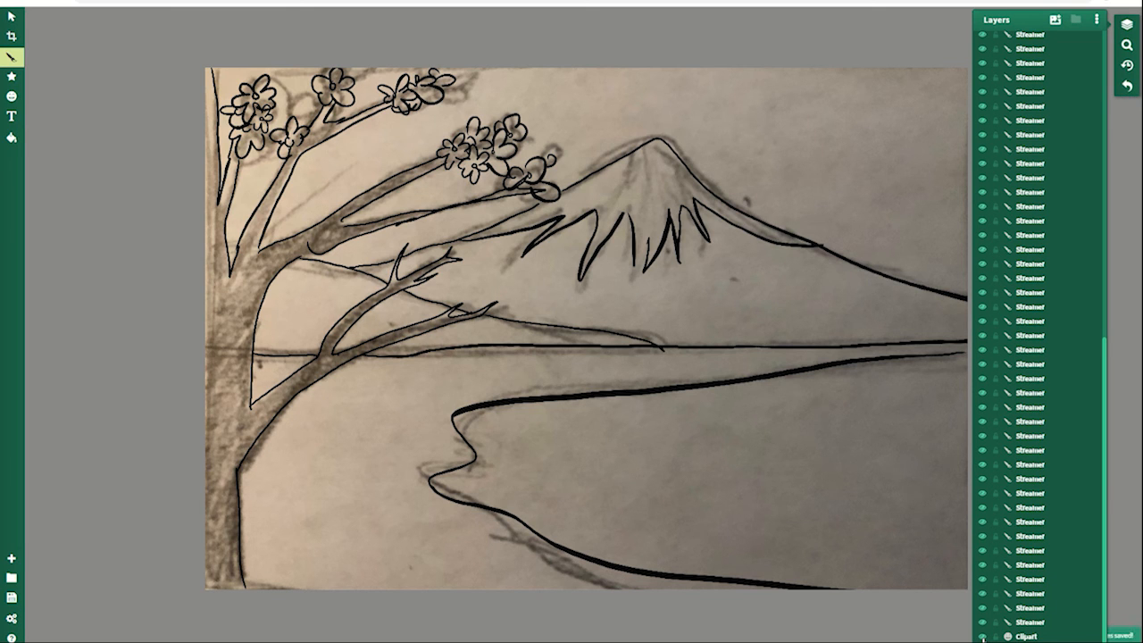
click(982, 636)
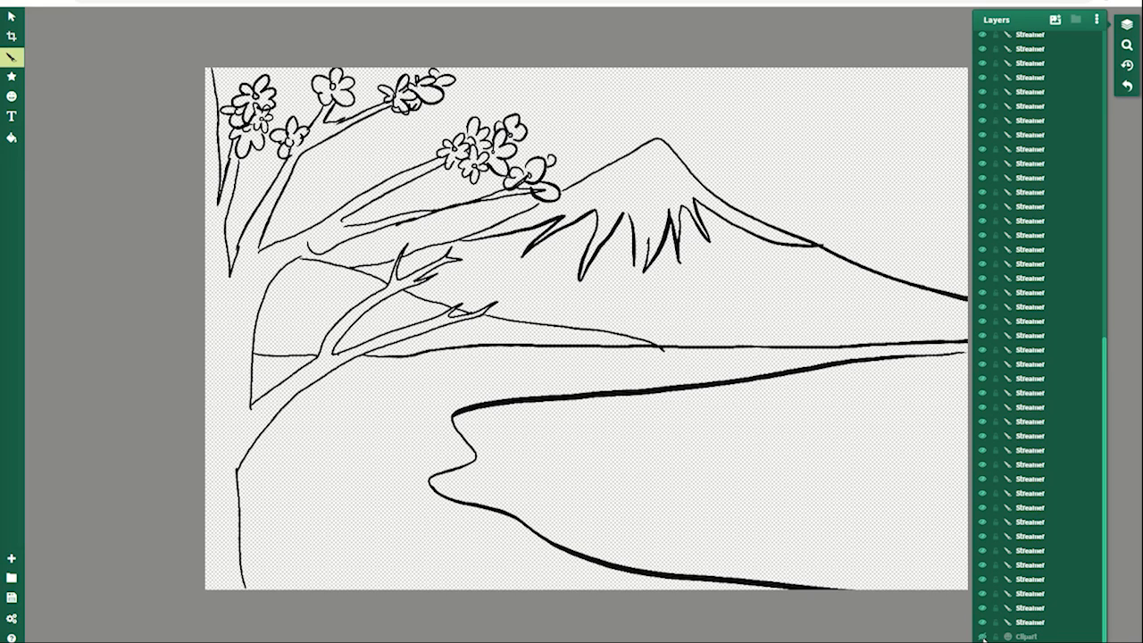
click(985, 636)
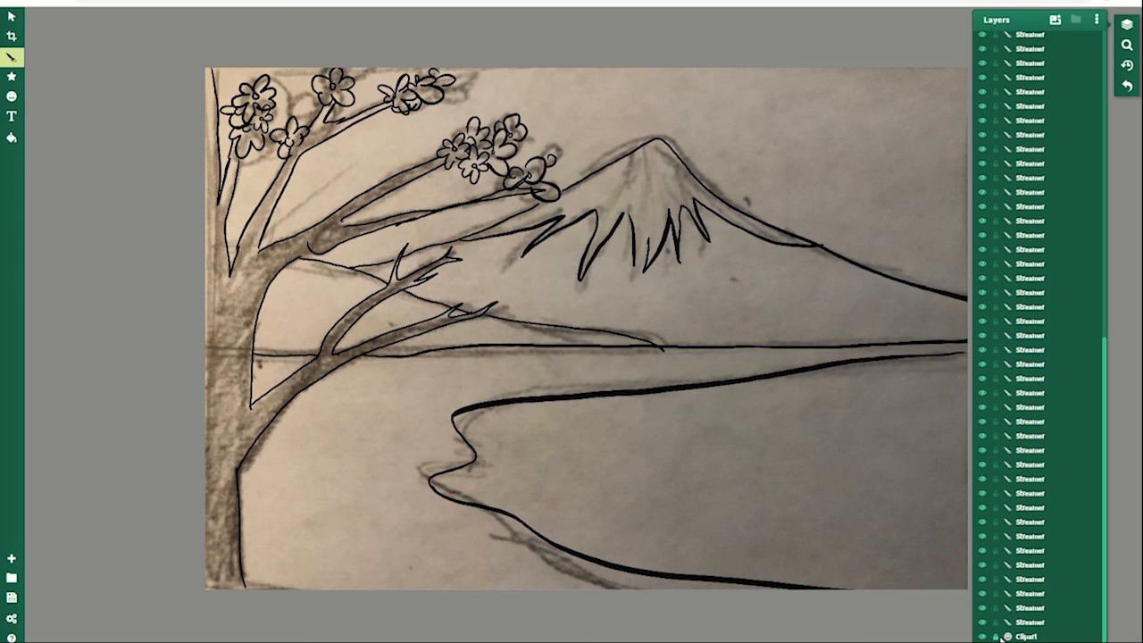
Step: Group all the Streamer stroke layers above the Clipart layer, and test moving the group, undoing that move
scroll(1026, 546, up, 3)
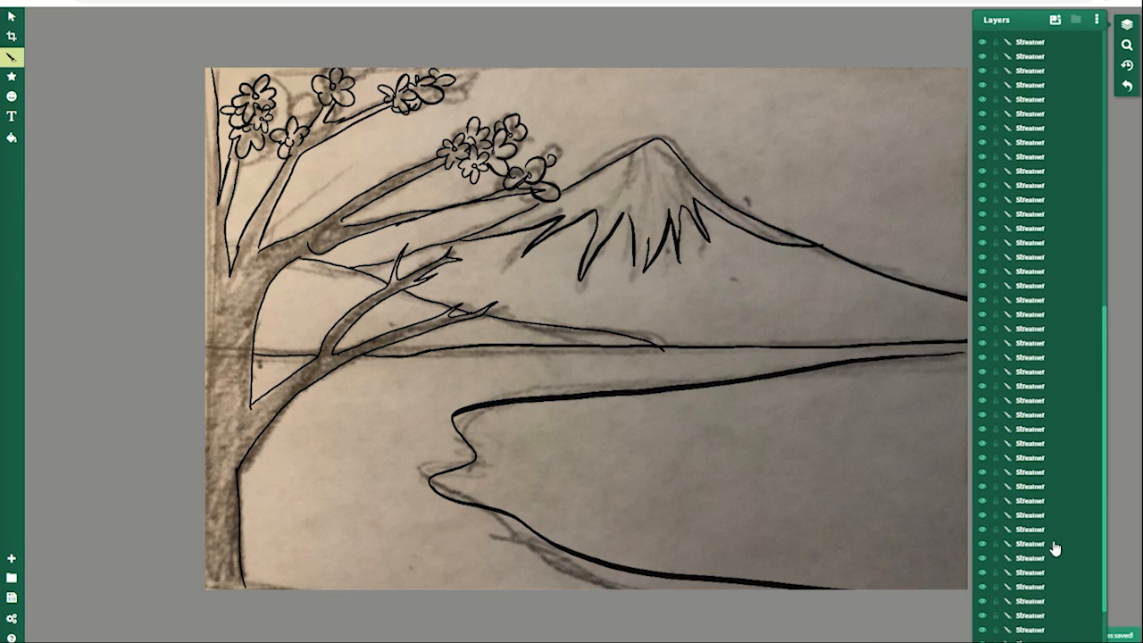
scroll(1054, 547, down, 1)
click(1038, 611)
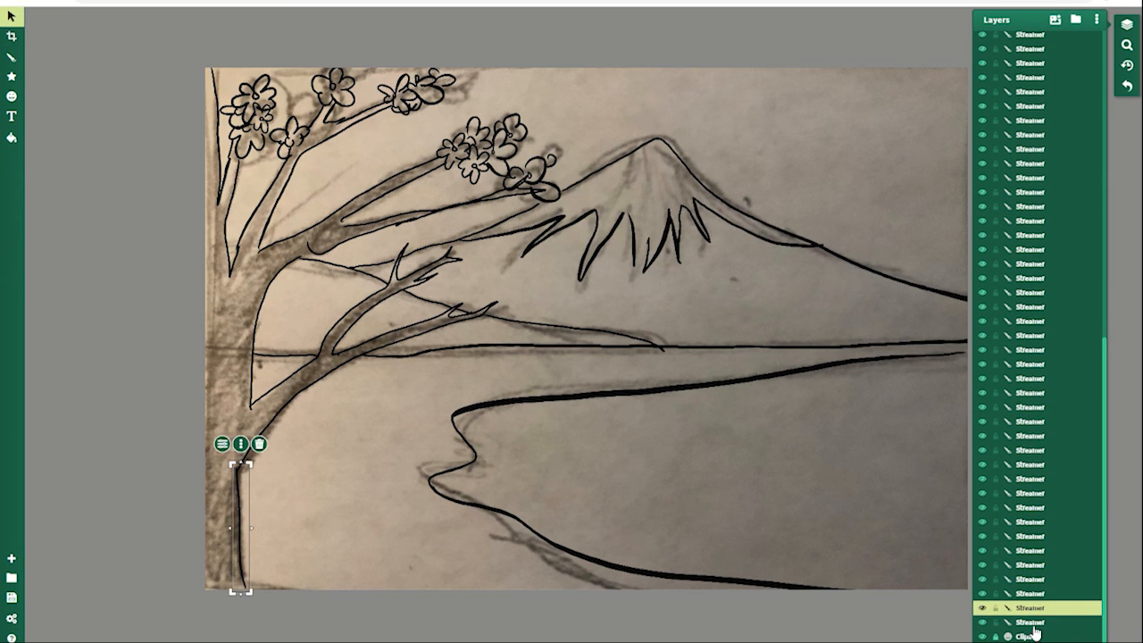
click(1034, 625)
scroll(1041, 518, up, 10)
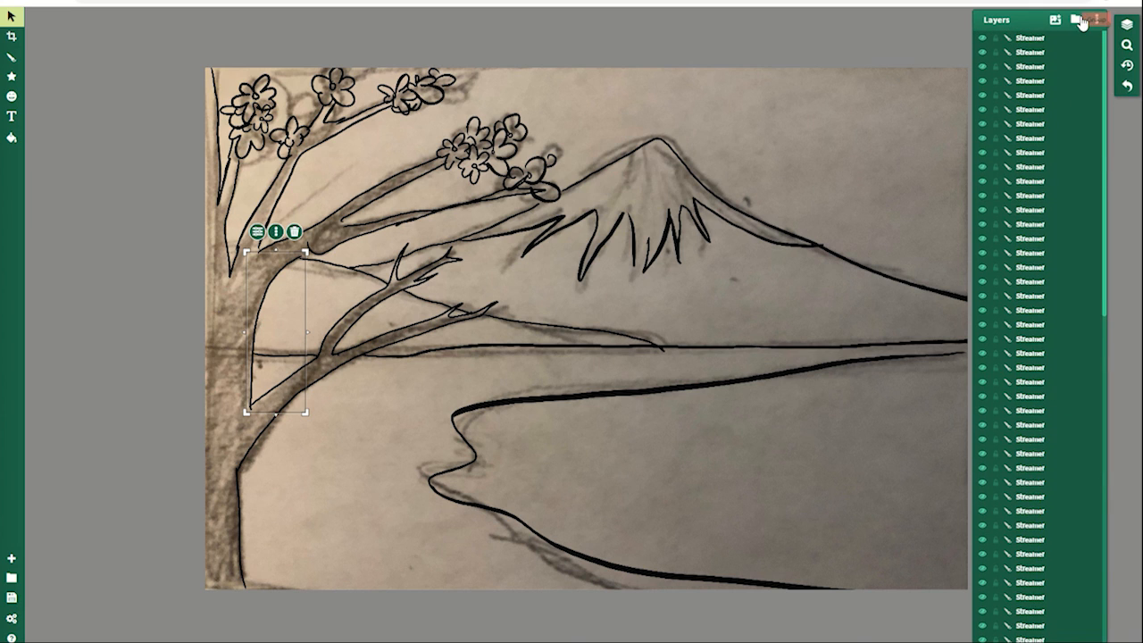
shift+click(1032, 40)
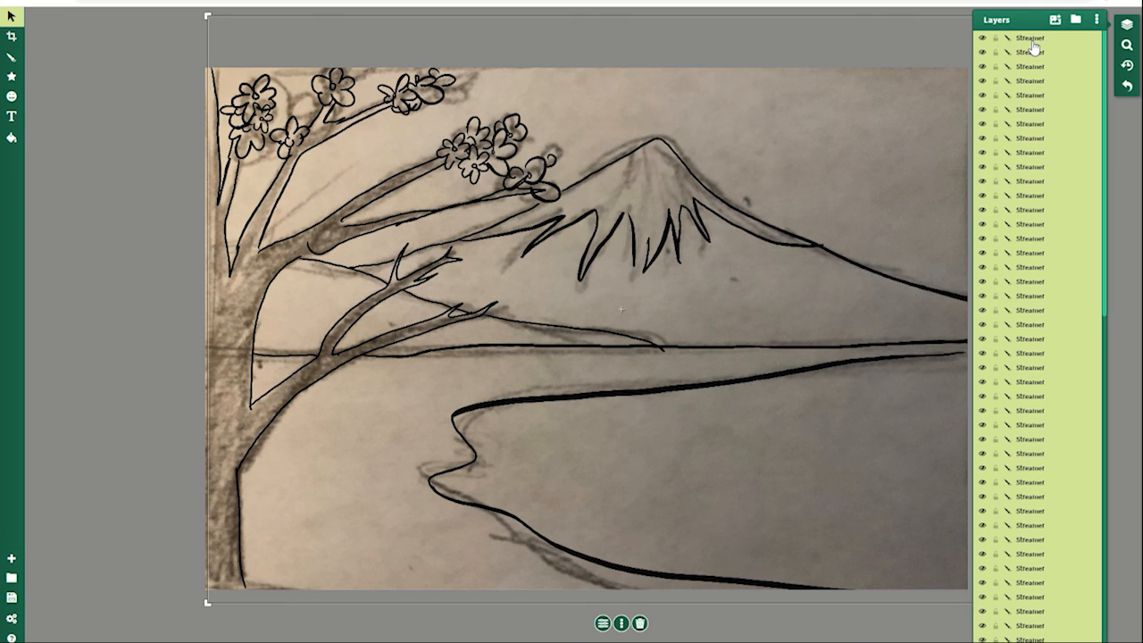
click(1074, 22)
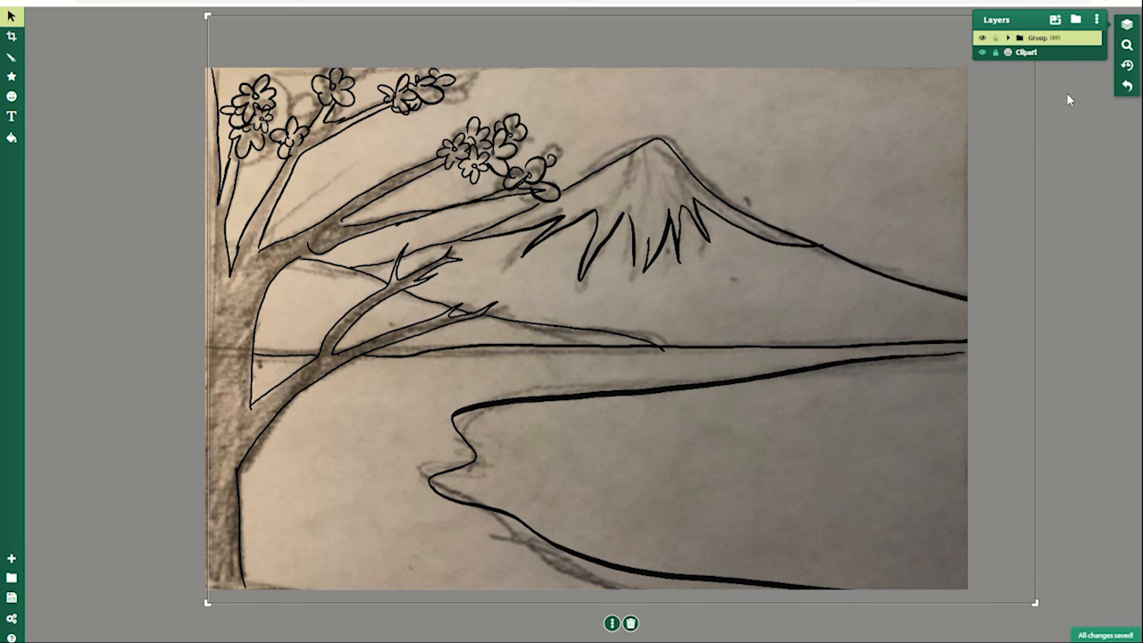
drag(890, 176, 763, 232)
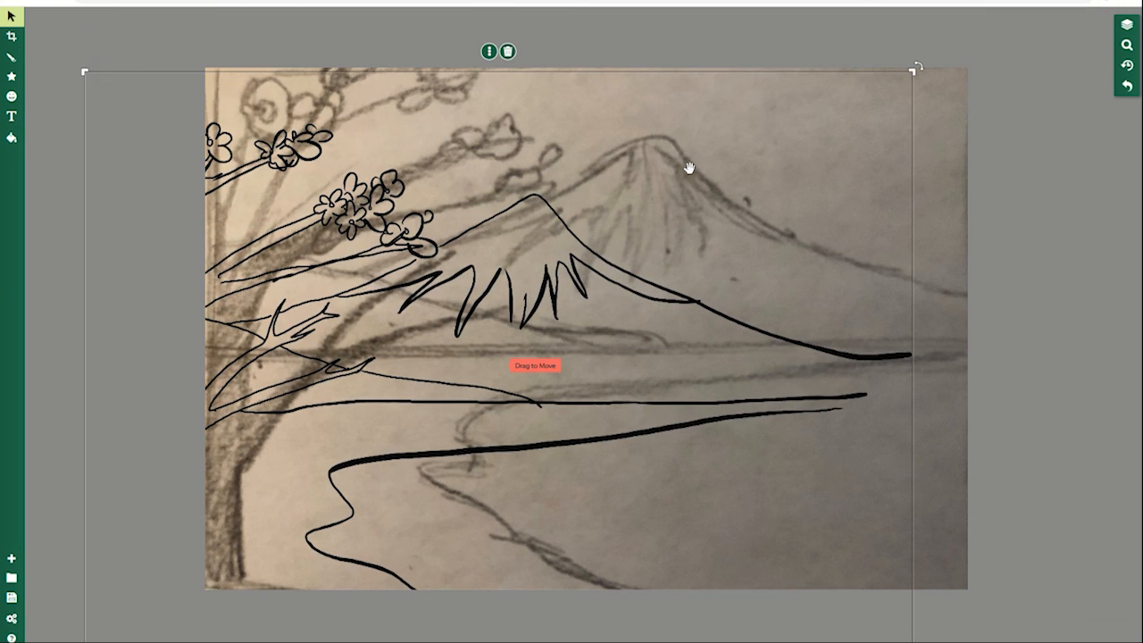
click(1121, 92)
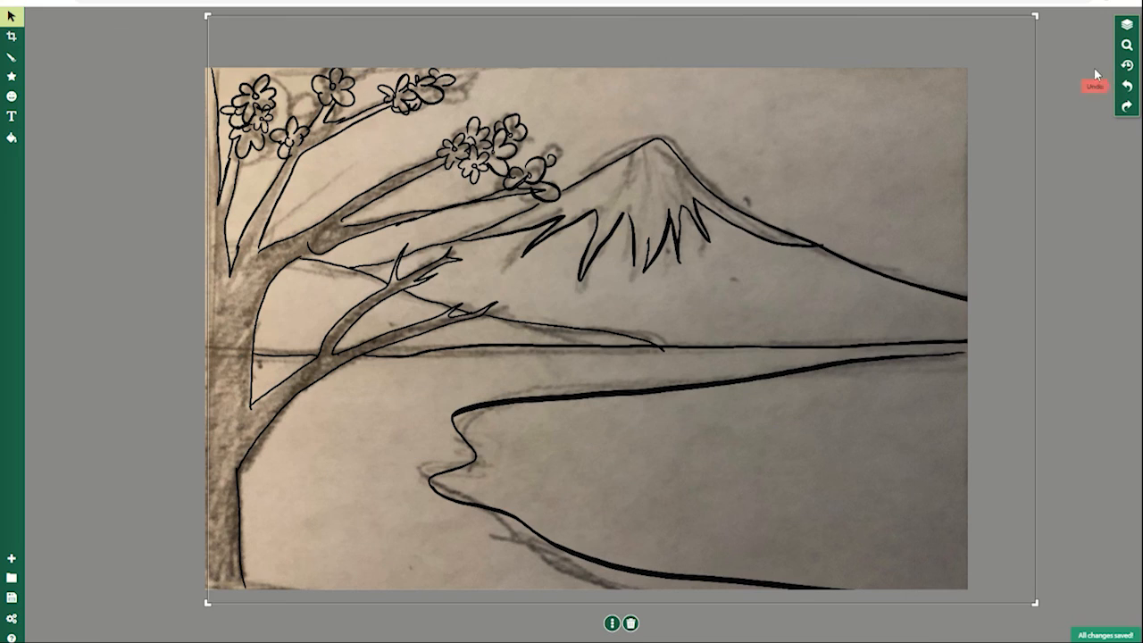